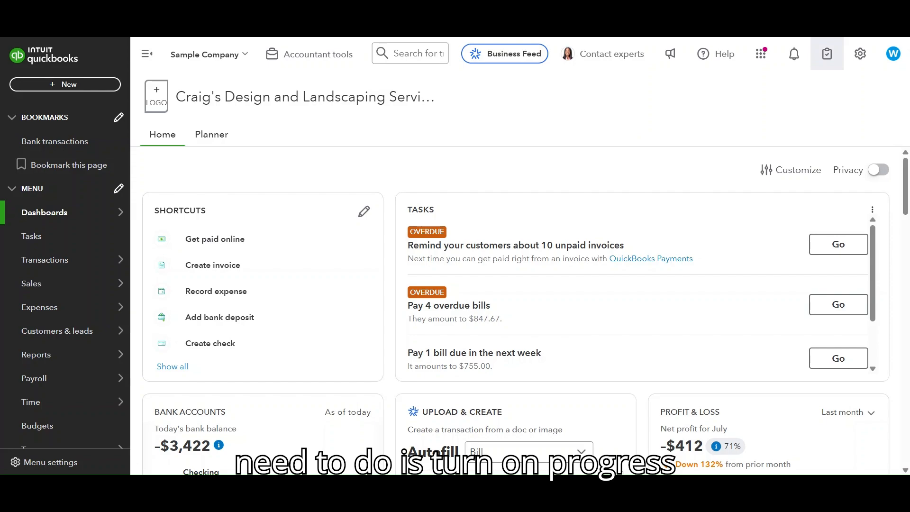
Turn on progress invoicing in the company's sales settings, save the change and finish the account settings.
click(860, 54)
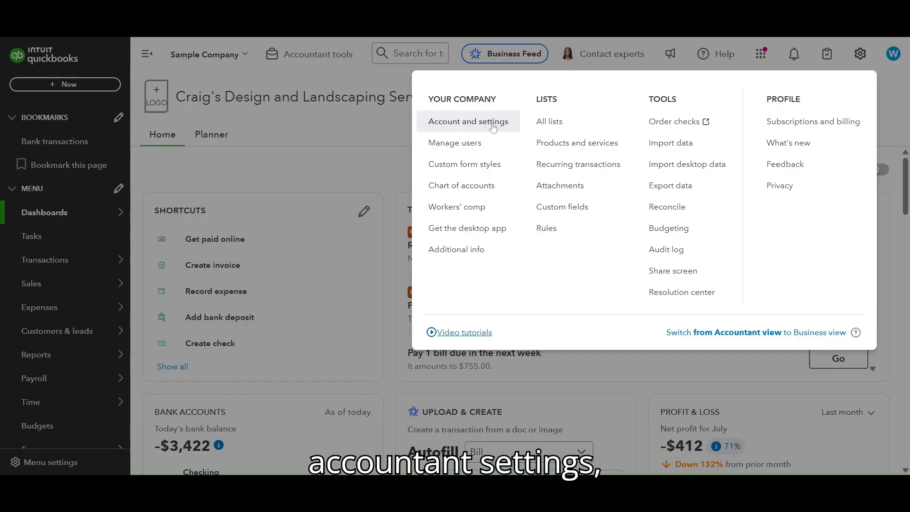
click(519, 125)
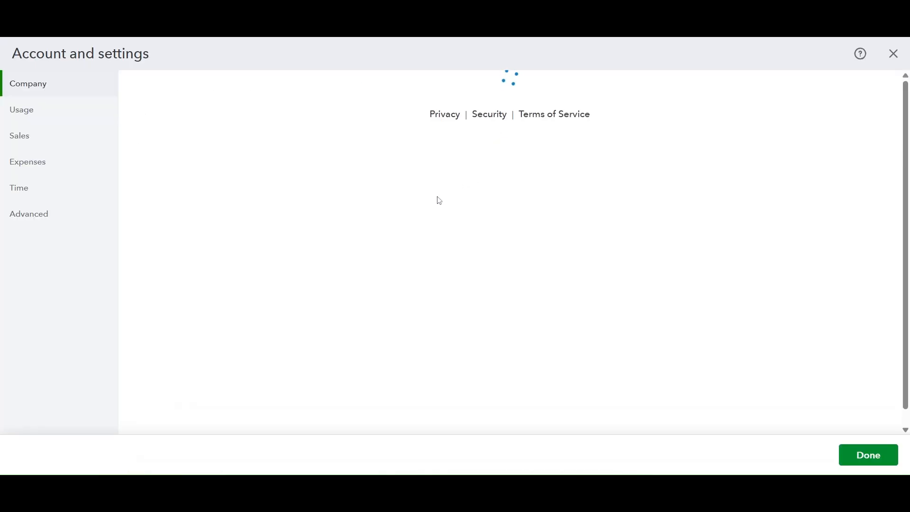
click(38, 142)
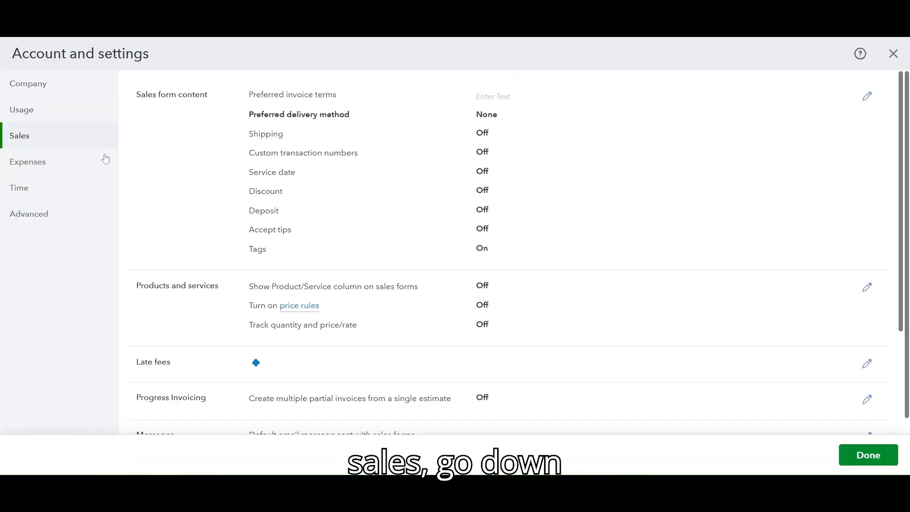
scroll(396, 270, down, 5)
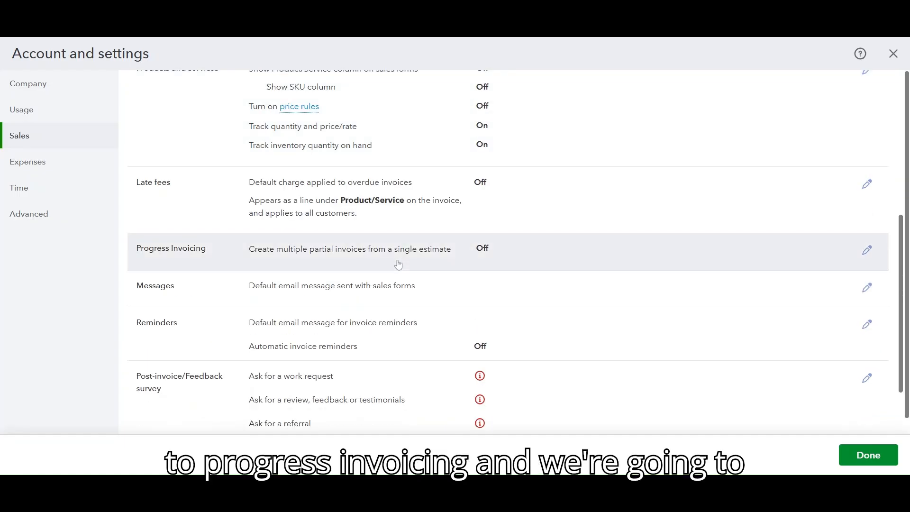
click(399, 251)
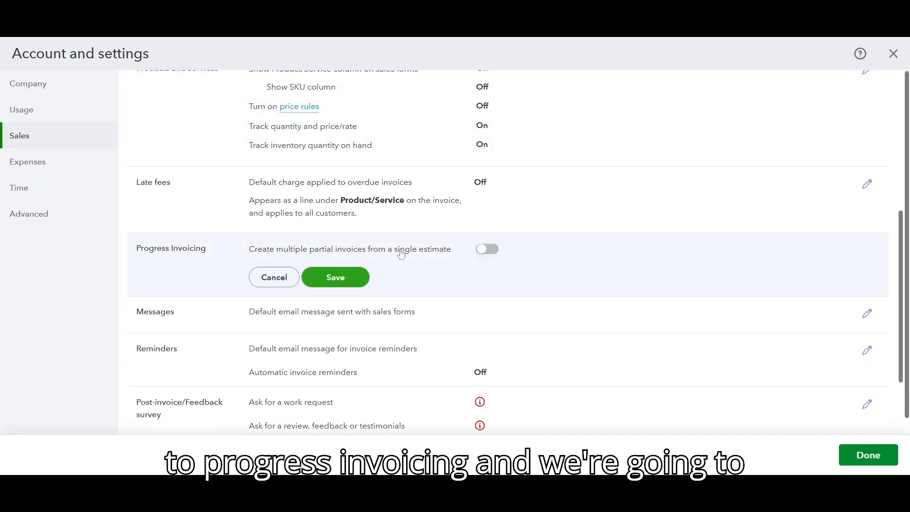
click(493, 250)
click(562, 306)
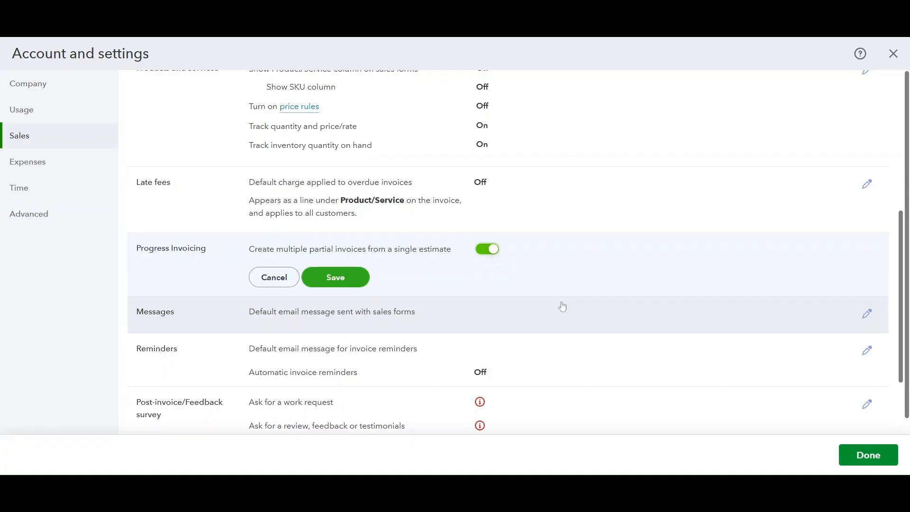
click(355, 278)
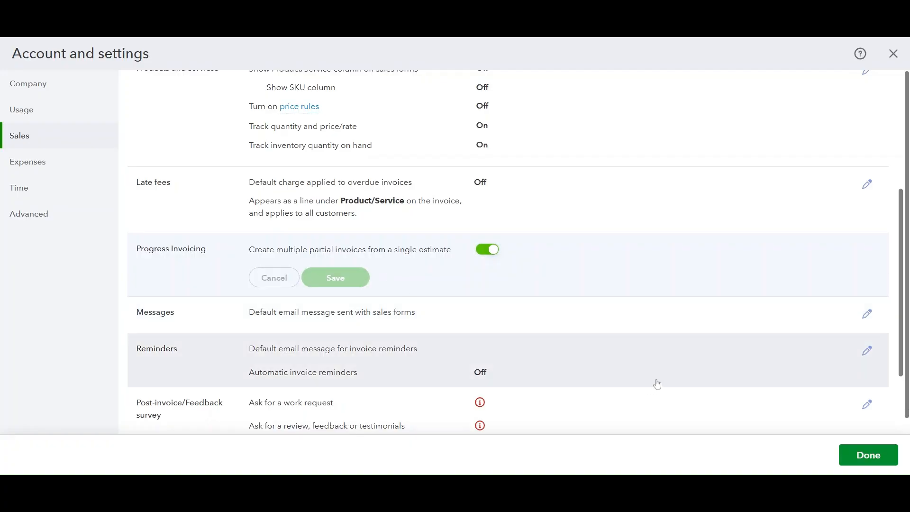
click(868, 456)
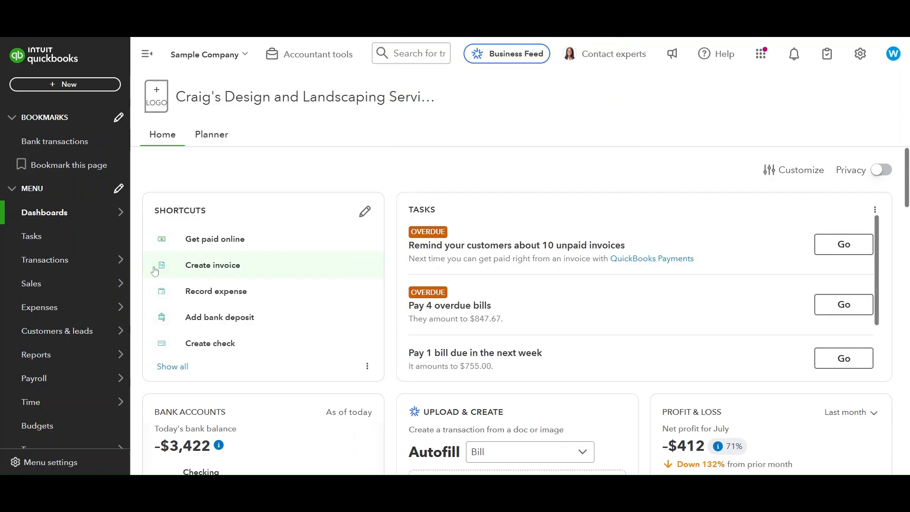
Start a new estimate from the sales estimates list, dismissing the upgrade notice and the autofill pane.
mouse_move(116, 285)
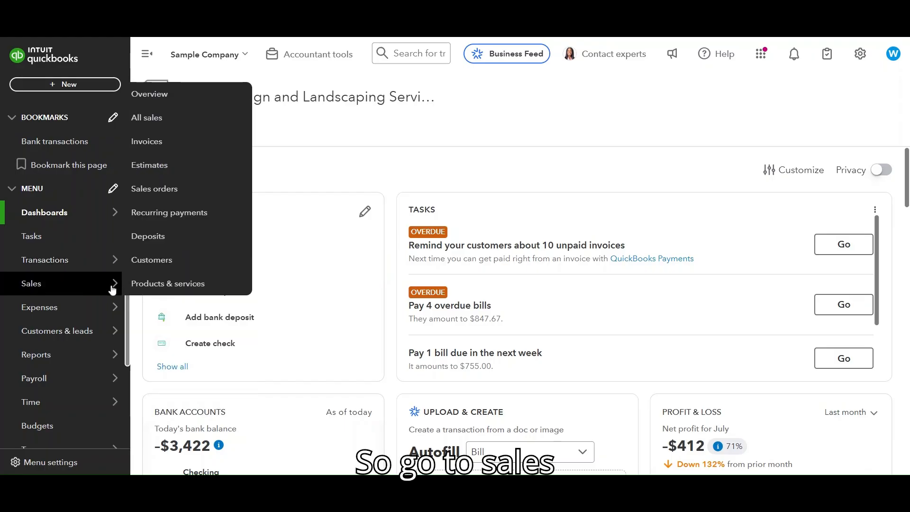
click(174, 168)
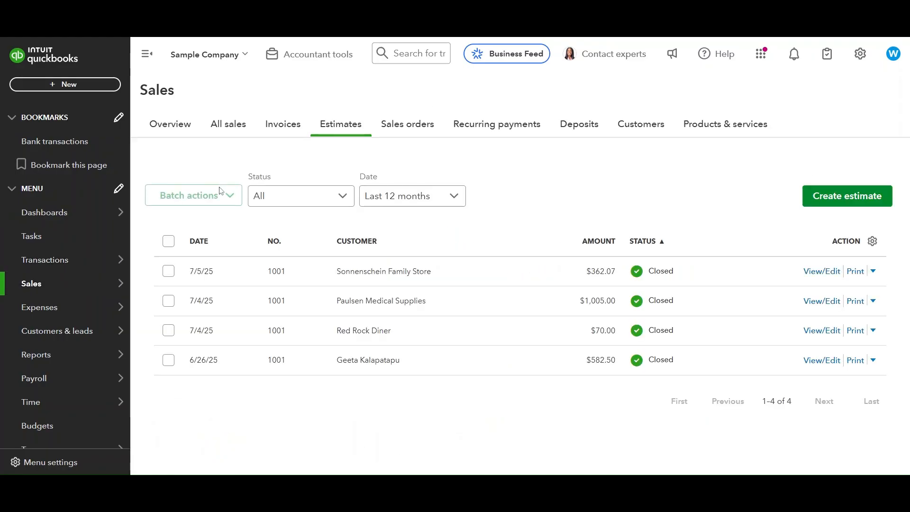
click(849, 196)
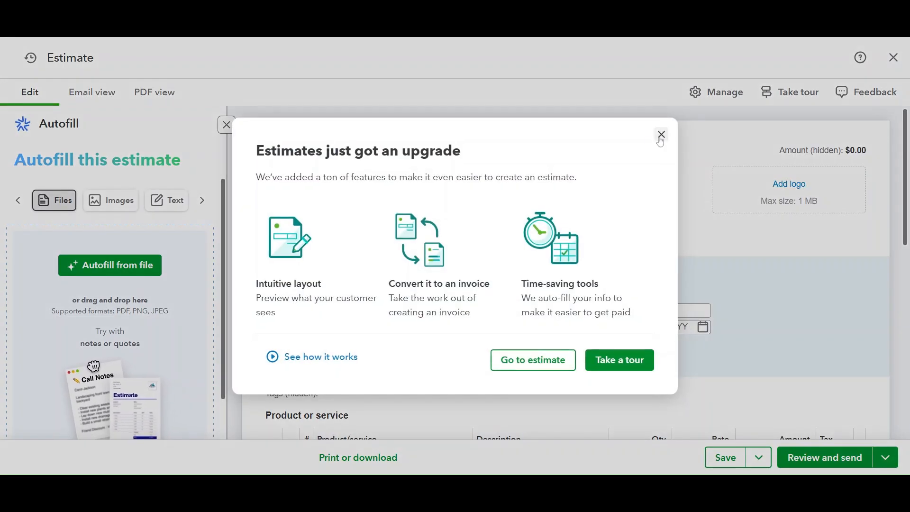
click(661, 135)
click(227, 125)
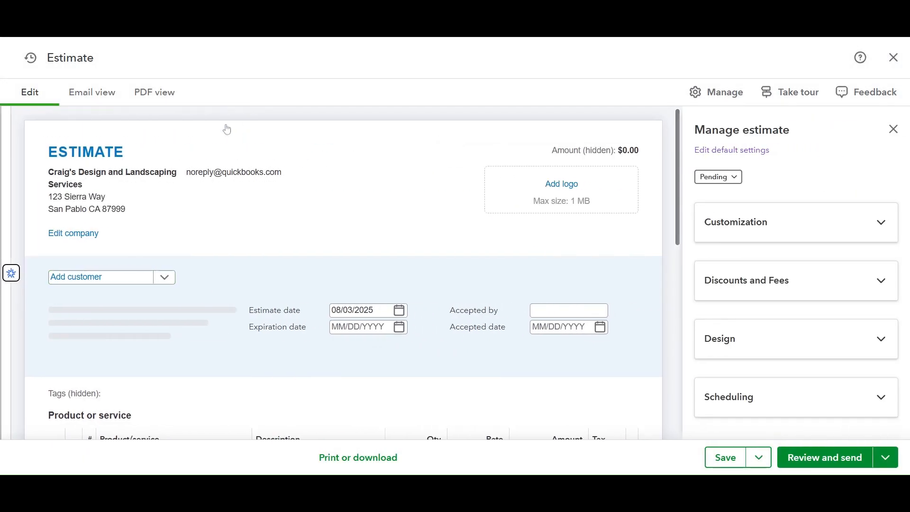
Assign the estimate to the Twin Lane sub-customer of Freeman Sporting Goods.
click(169, 282)
scroll(173, 337, down, 3)
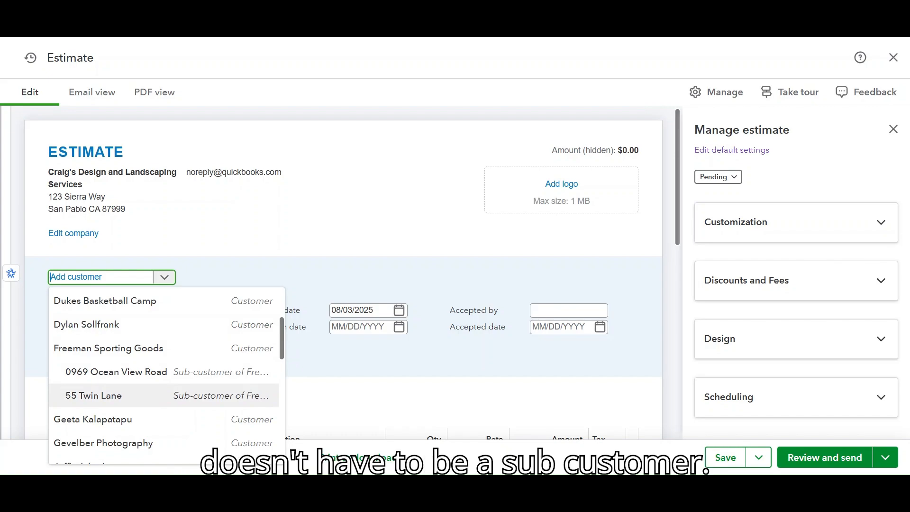
click(159, 396)
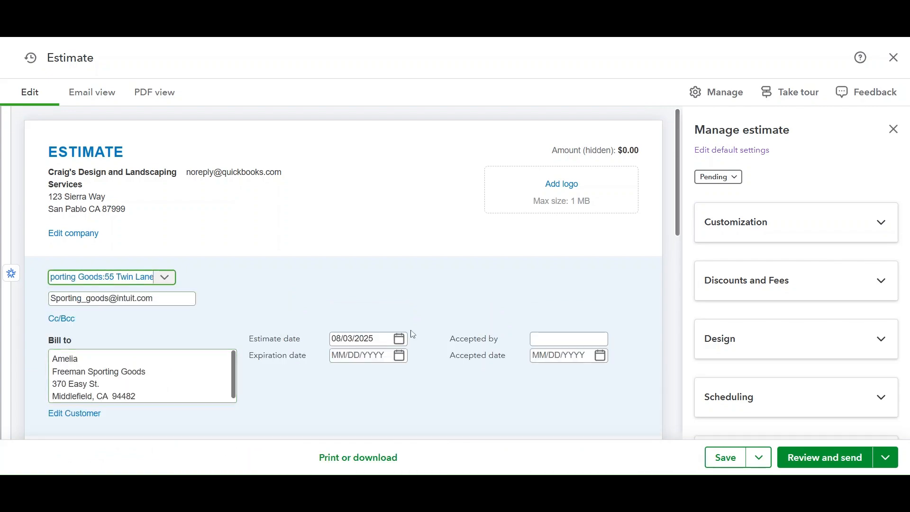
Add the Design service as the first line of the estimate with an amount of $450.
scroll(474, 322, down, 4)
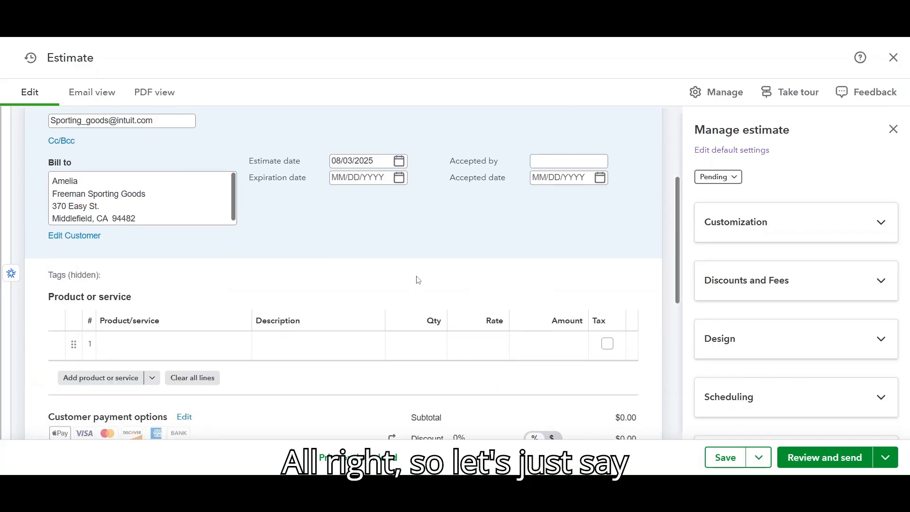
scroll(332, 266, down, 3)
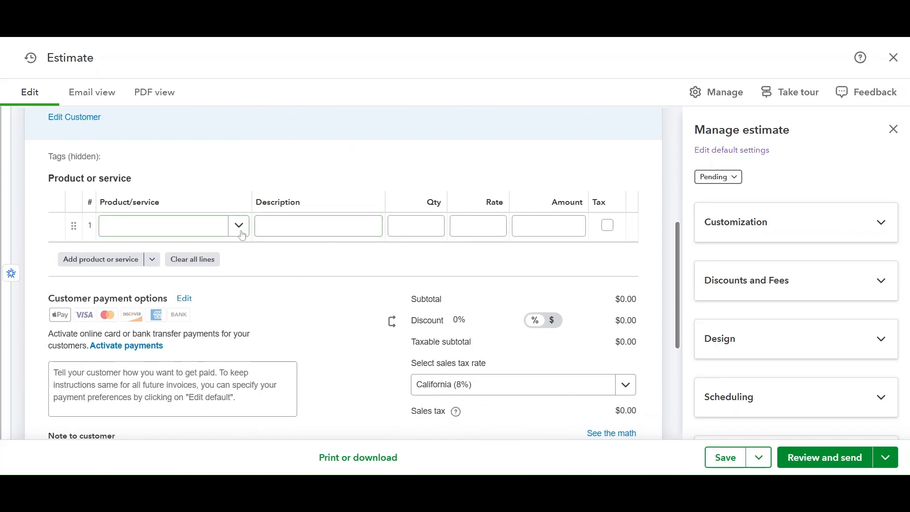
click(241, 231)
click(228, 283)
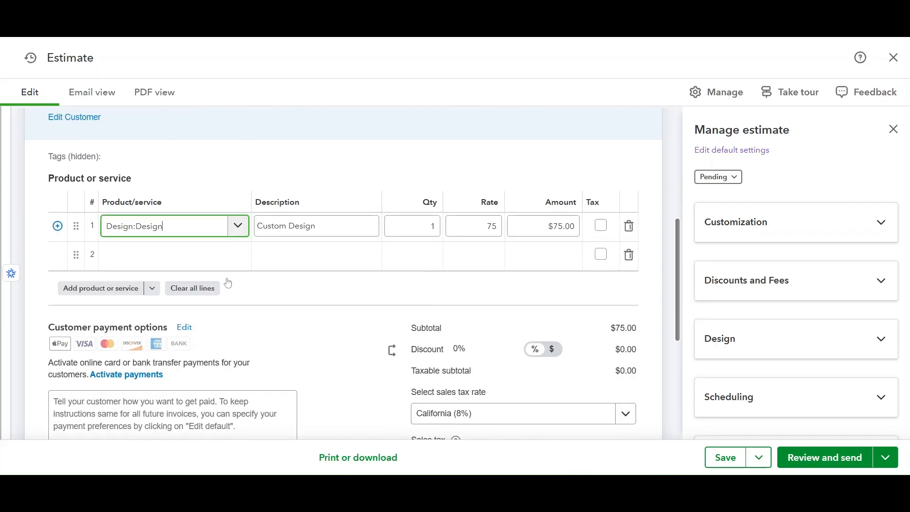
click(569, 227)
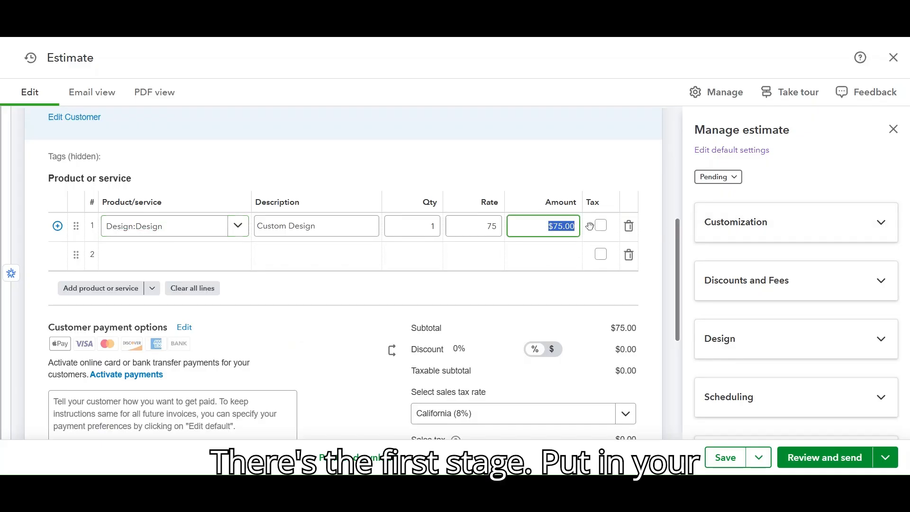
text(450)
key(Tab)
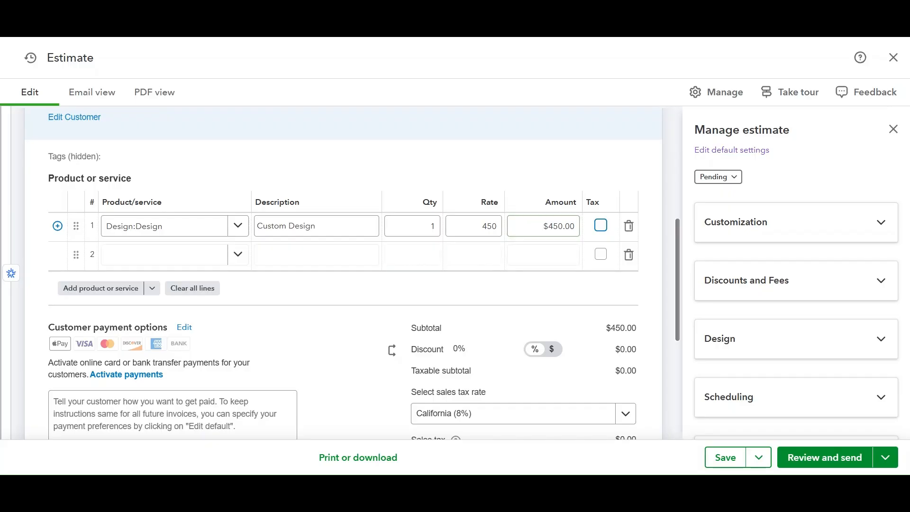
Add Concrete for fountain installation as the second estimate line, with an amount of $950 and no tax.
click(236, 257)
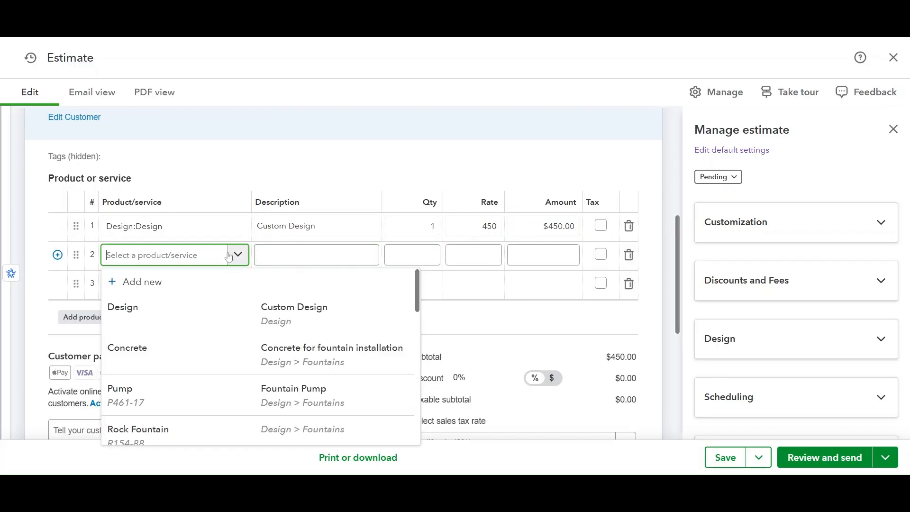
click(253, 369)
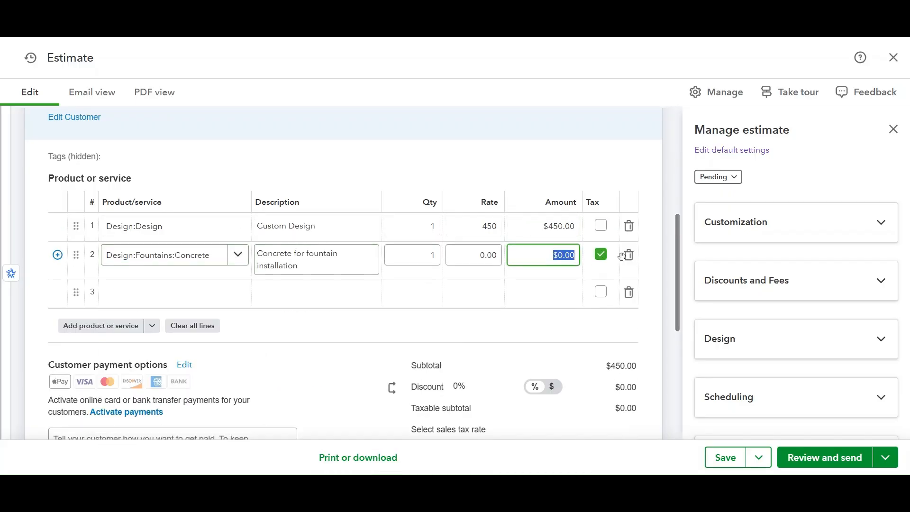
text(950)
key(Tab)
click(601, 254)
Add Rock Fountain as the third estimate line, with an amount of $150 and no tax.
click(243, 298)
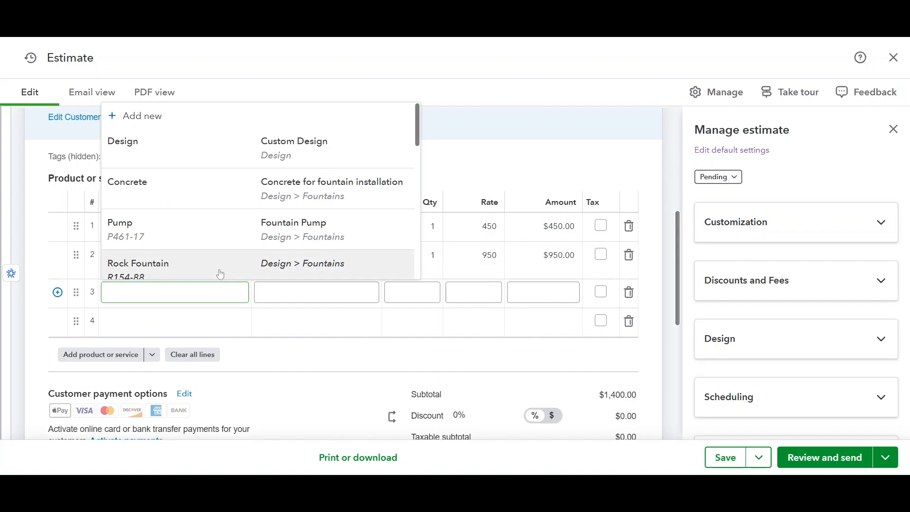
click(220, 274)
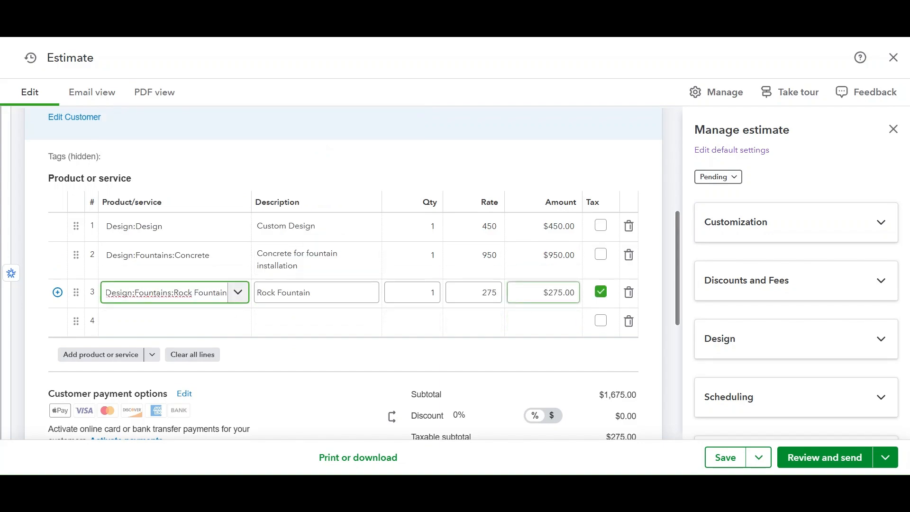
drag(540, 292, 611, 292)
text(150)
key(Tab)
click(601, 292)
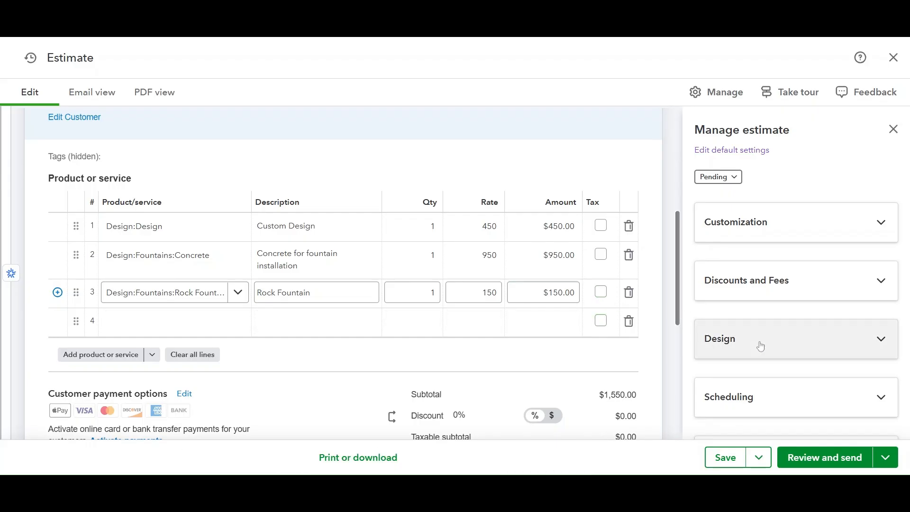
Send the completed estimate to the customer and update its status to Accepted, leaving the acceptance details blank.
click(824, 456)
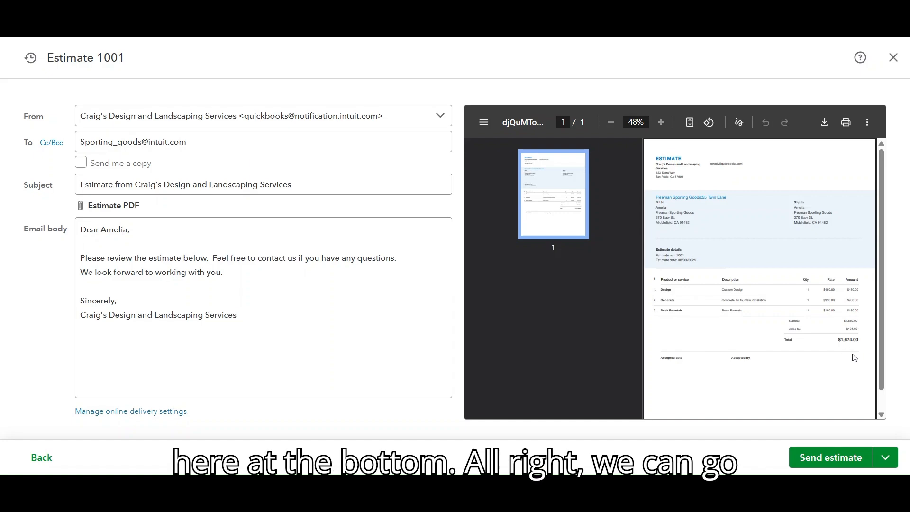
click(840, 456)
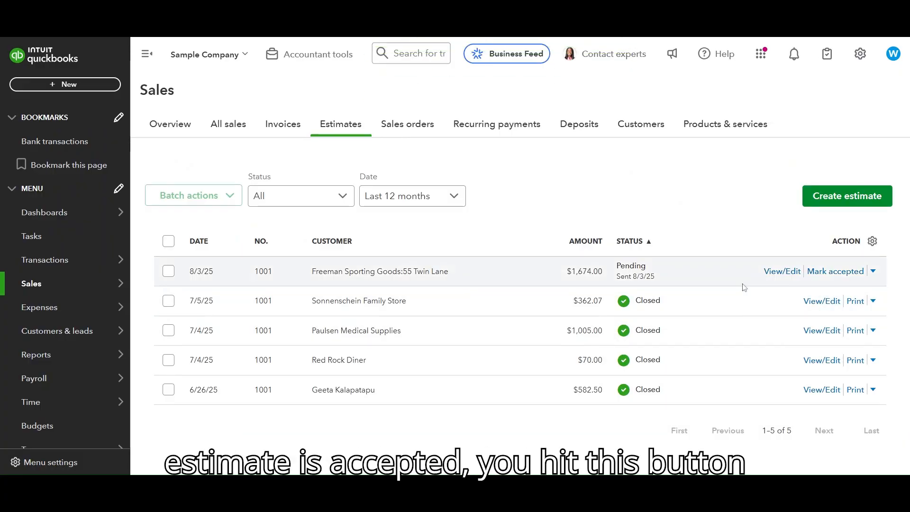
click(831, 275)
click(536, 264)
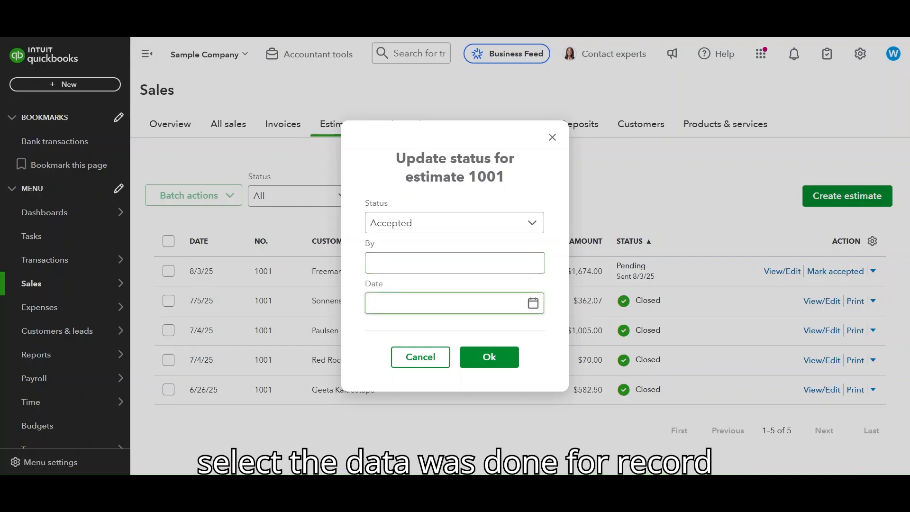
click(494, 360)
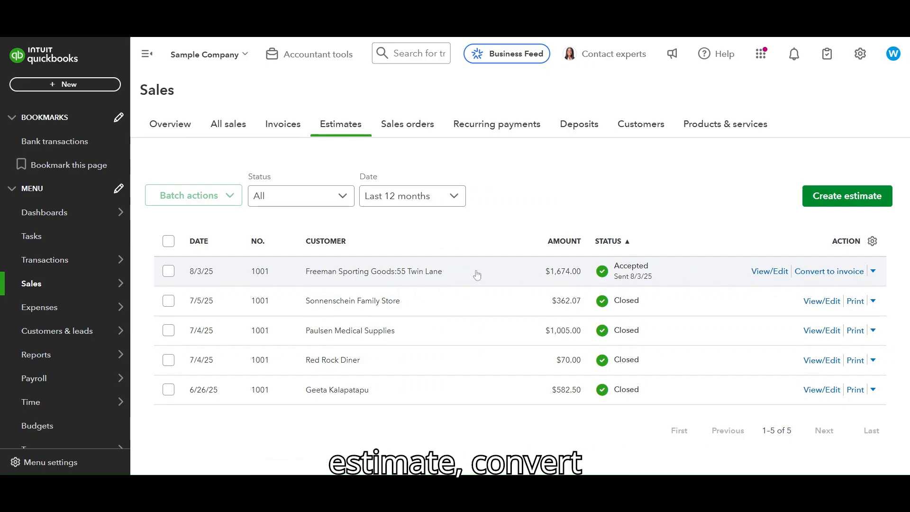
Convert the accepted estimate to an invoice using manual entry for each line, and dismiss the invoicing notice.
click(821, 277)
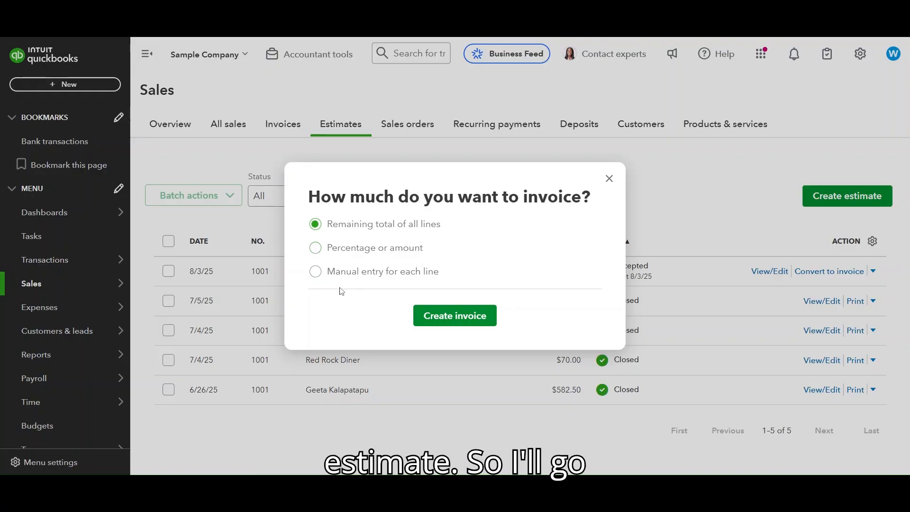
click(317, 273)
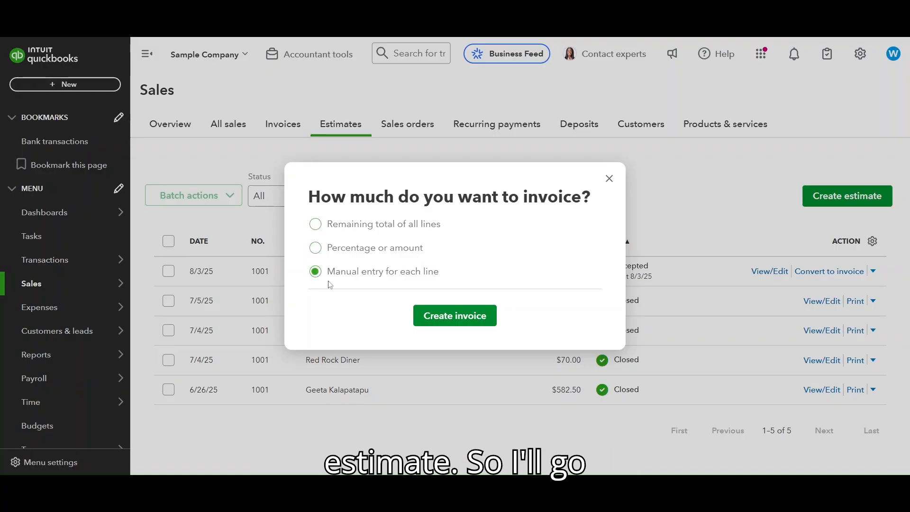
click(458, 317)
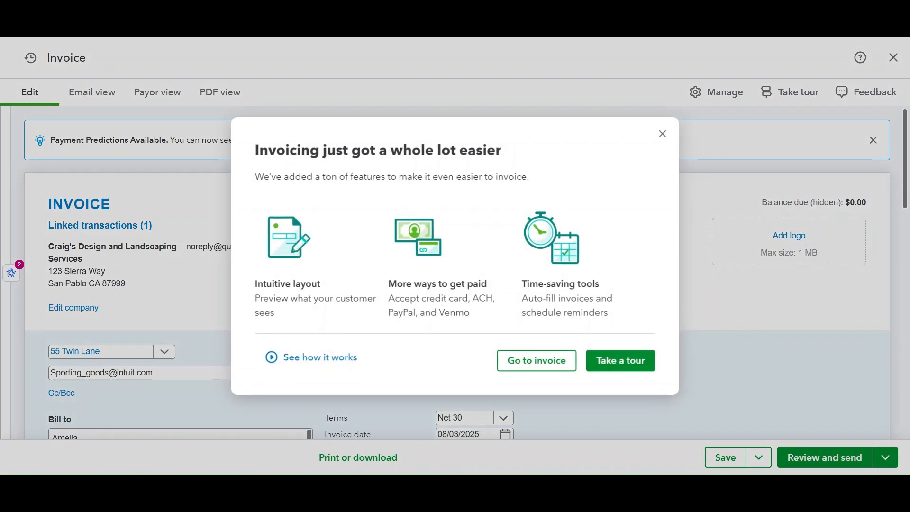
click(662, 136)
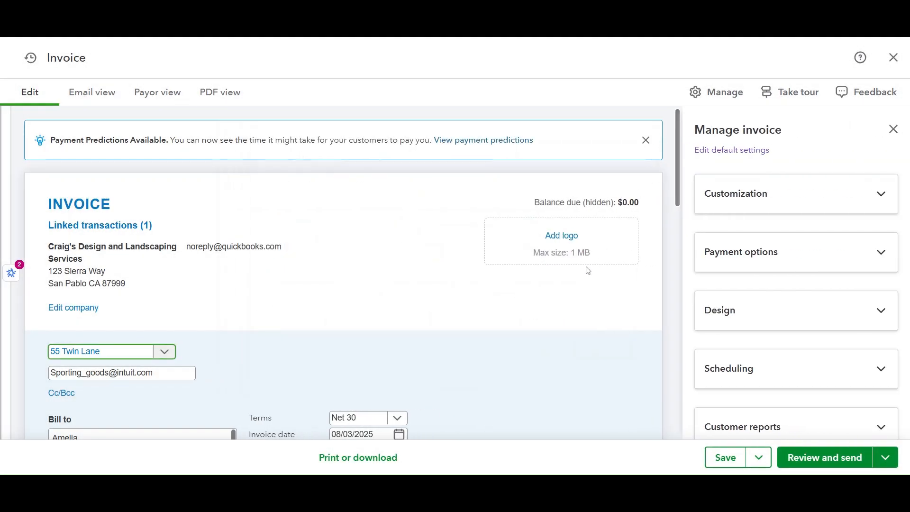
Set the amount due on the Custom Design invoice line to $450, entered as a dollar amount.
scroll(550, 308, down, 7)
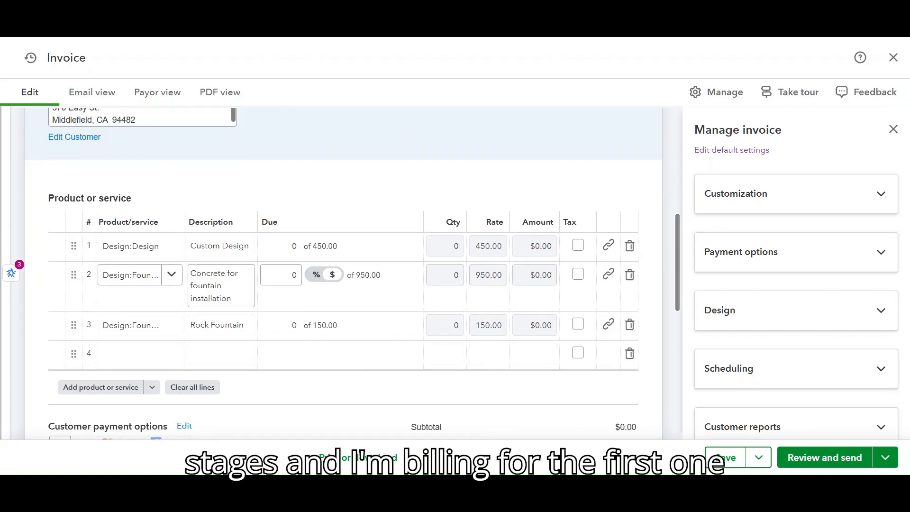
click(296, 252)
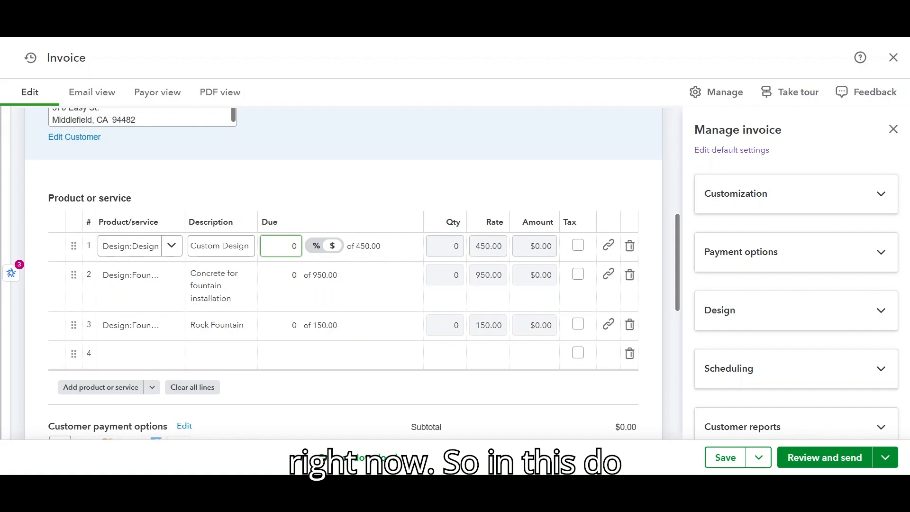
click(295, 248)
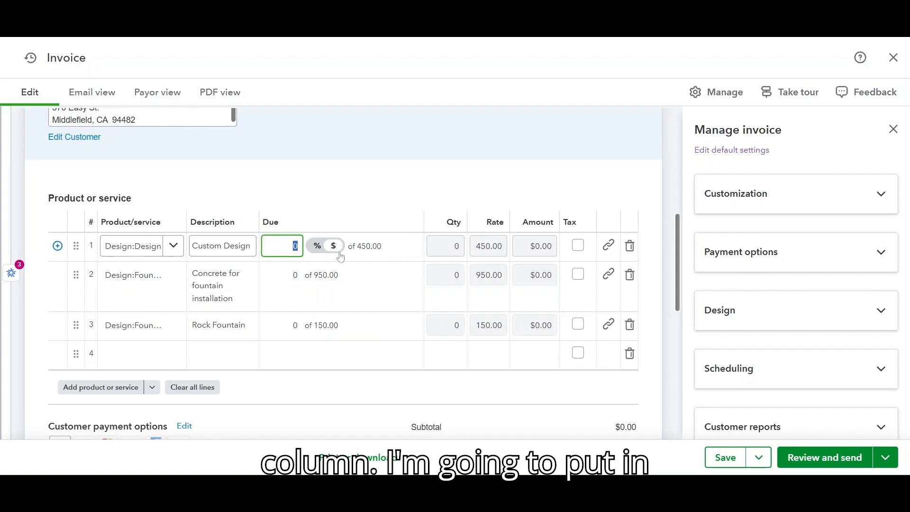
text(450)
click(334, 248)
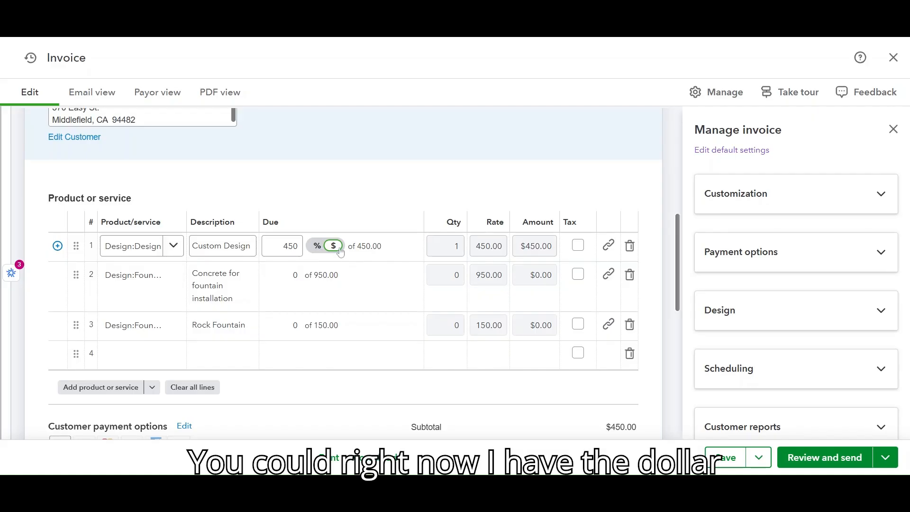
click(290, 246)
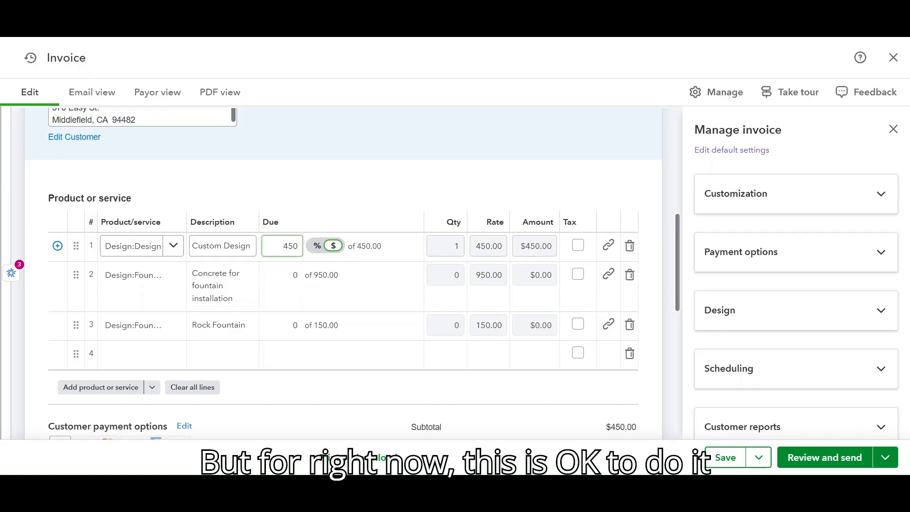
click(401, 281)
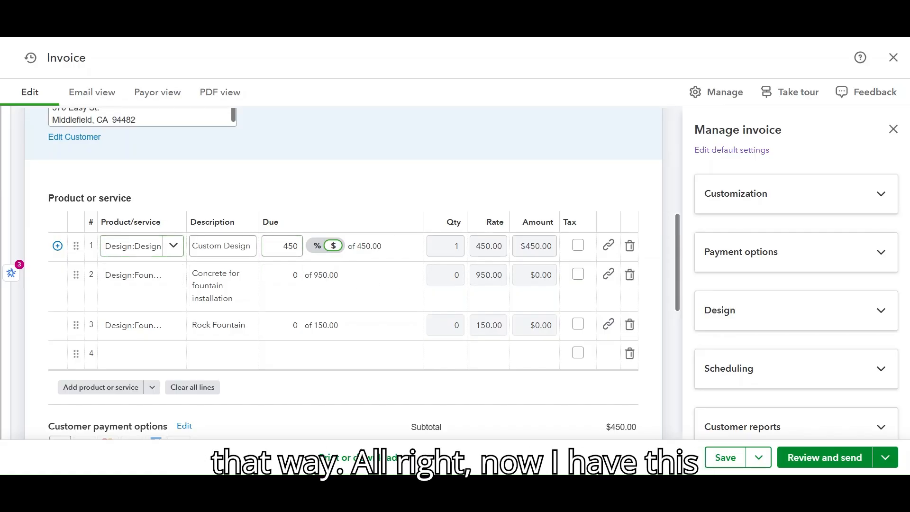
Review the invoice for the Custom Design stage and send it to the customer.
scroll(778, 346, down, 1)
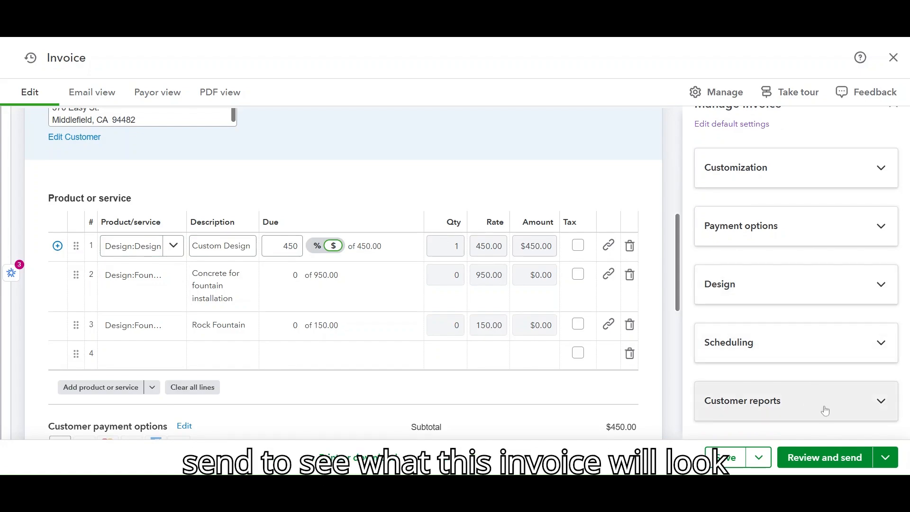
click(832, 459)
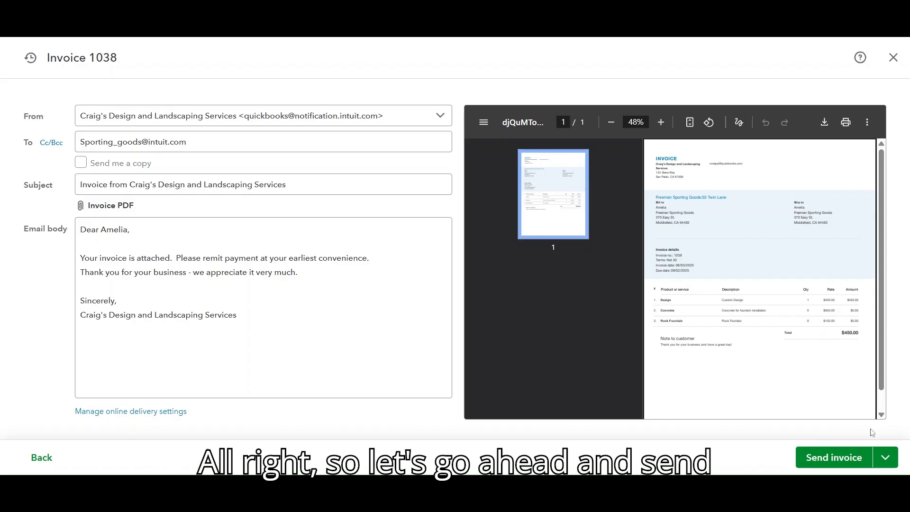
click(834, 458)
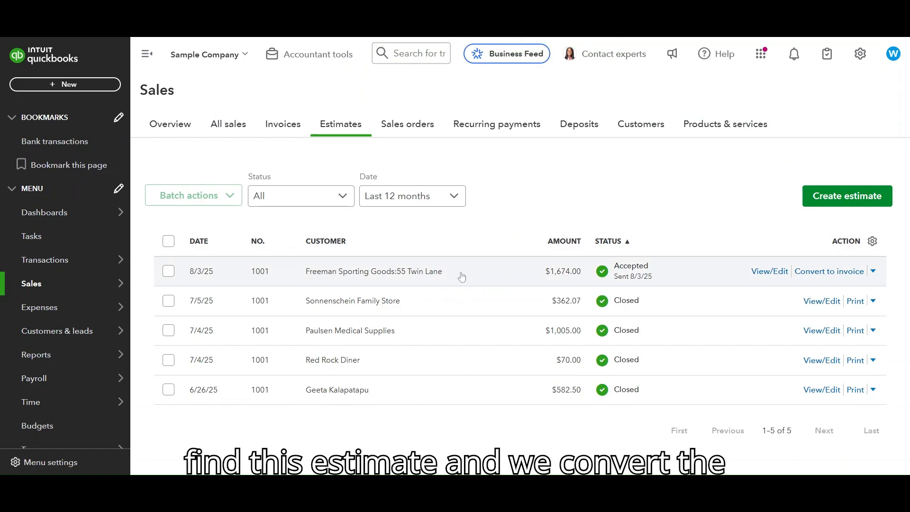
Convert the accepted Freeman Sporting Goods estimate to another invoice with manual line entry, billing 100% of the concrete installation line.
click(813, 274)
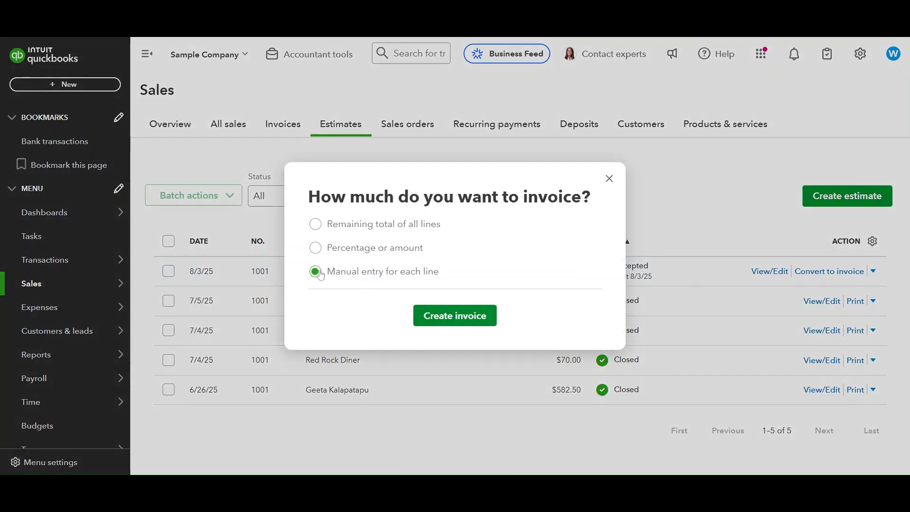
click(474, 321)
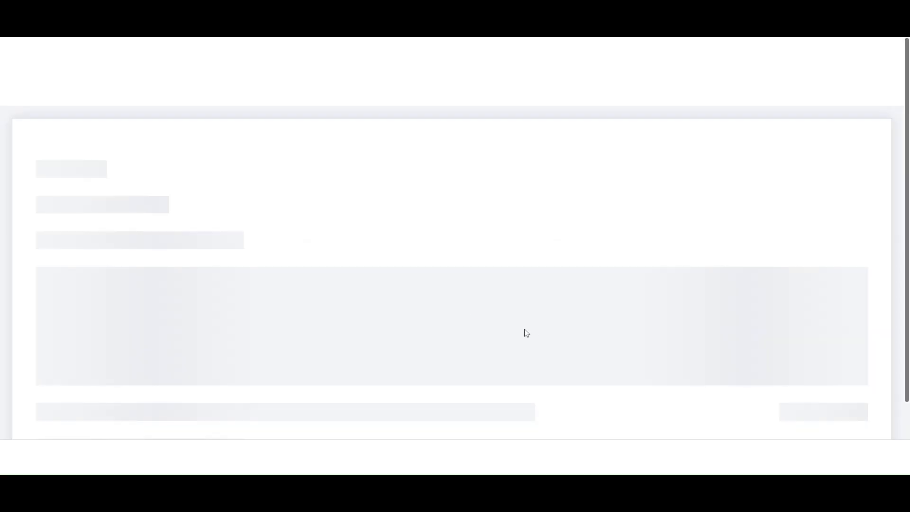
scroll(549, 328, down, 5)
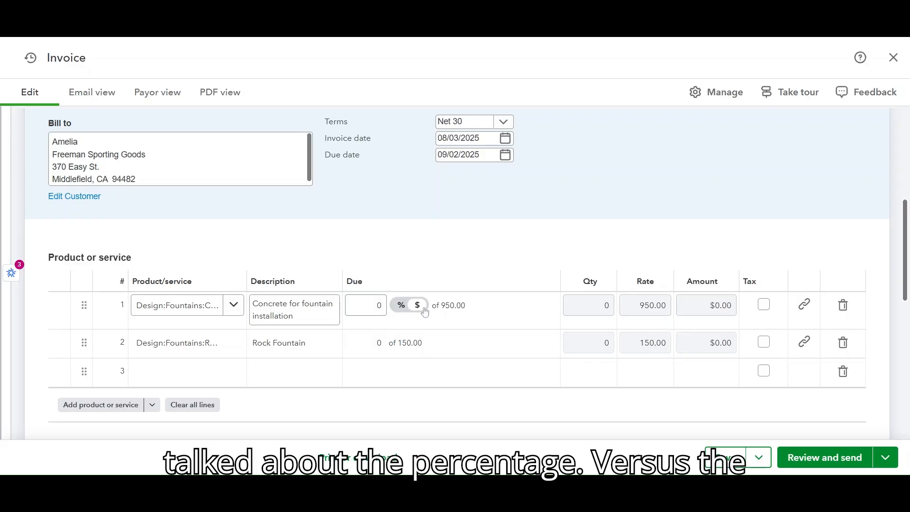
click(401, 307)
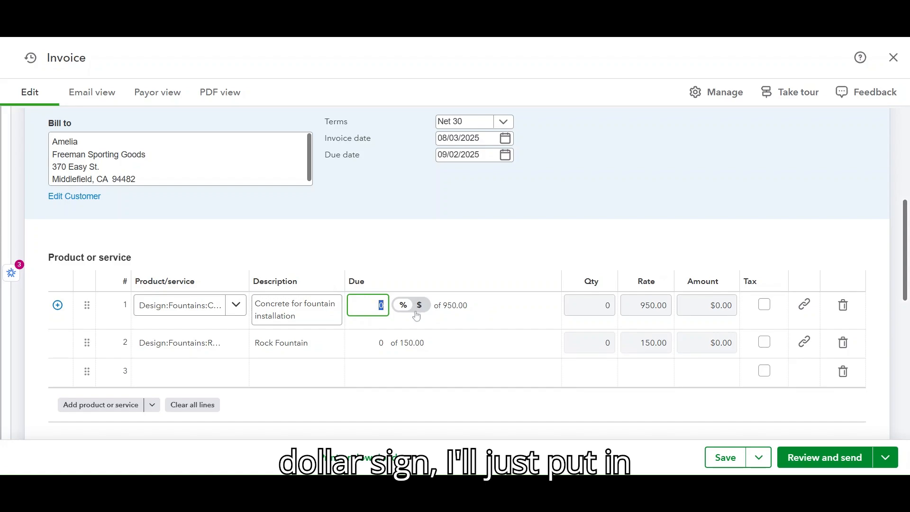
text(100)
key(Tab)
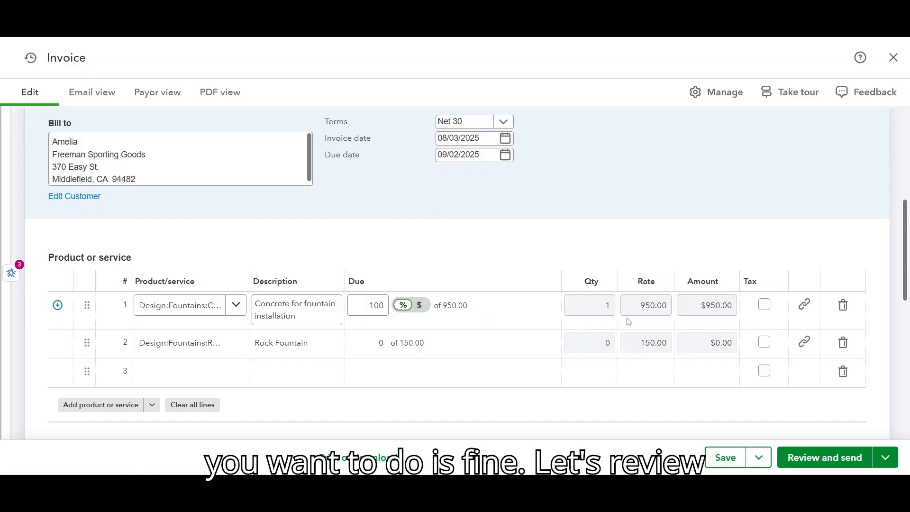
Review the invoice for the concrete installation stage and send it to the customer.
click(819, 460)
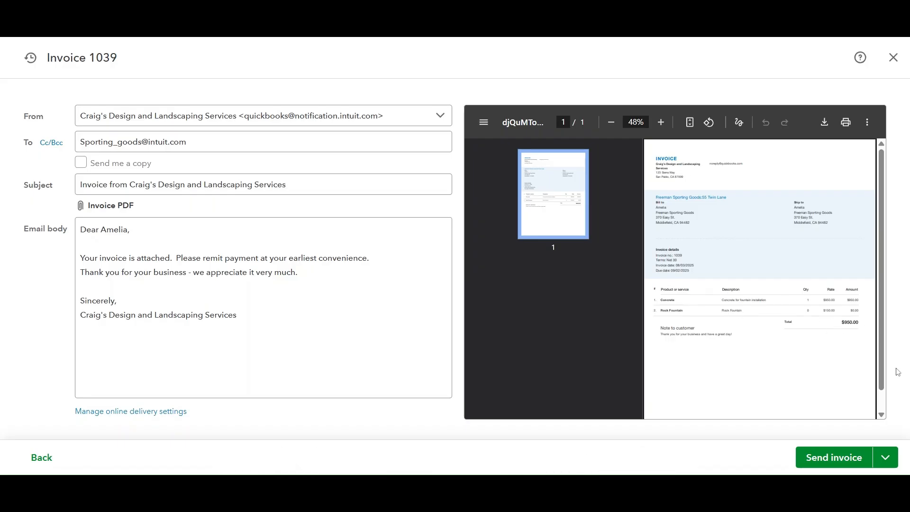
click(835, 458)
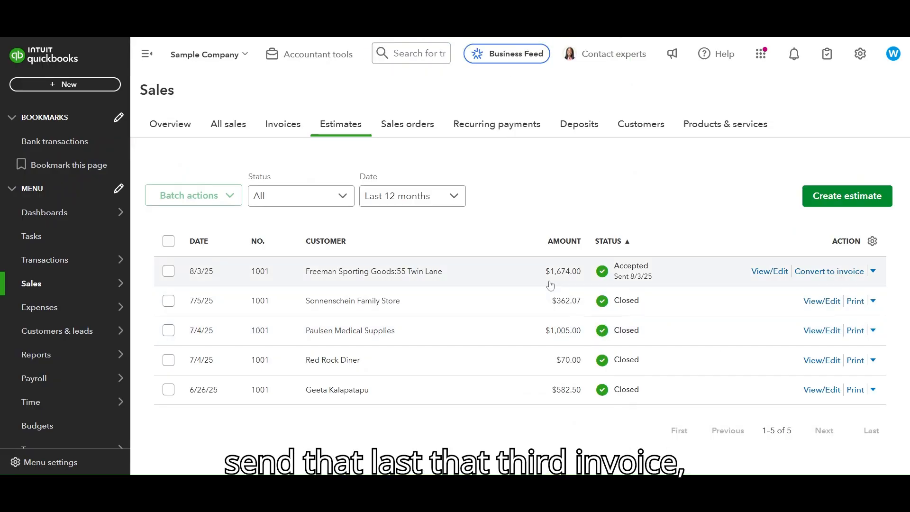
Convert the accepted estimate to a final invoice with manual line entry, billing $150 for the Rock Fountain line.
click(818, 278)
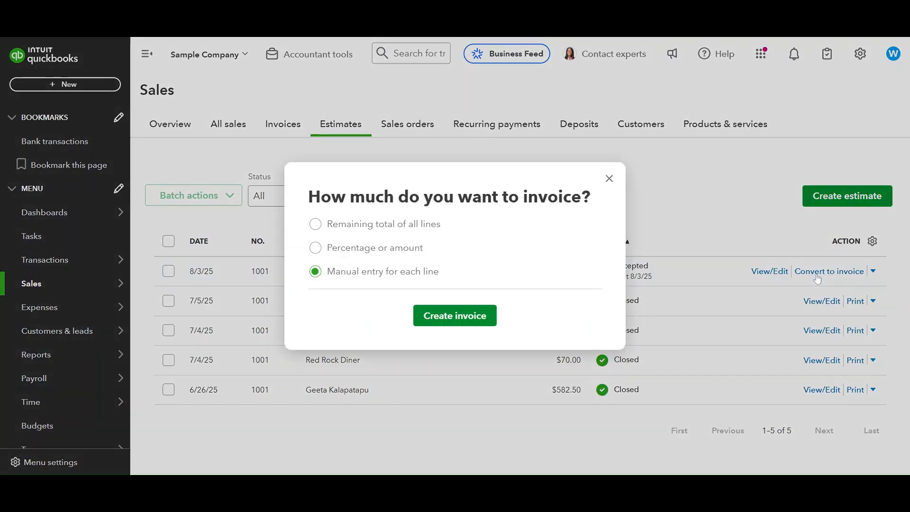
click(461, 320)
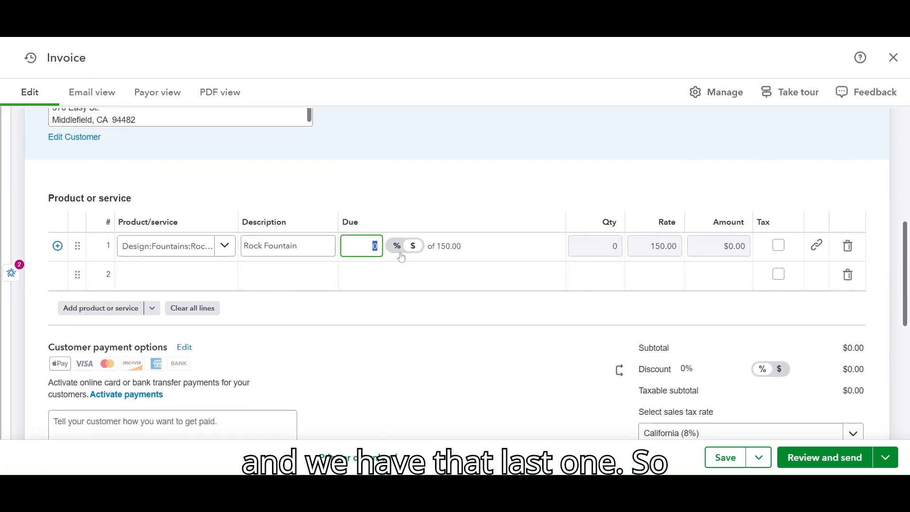
text(150)
key(Tab)
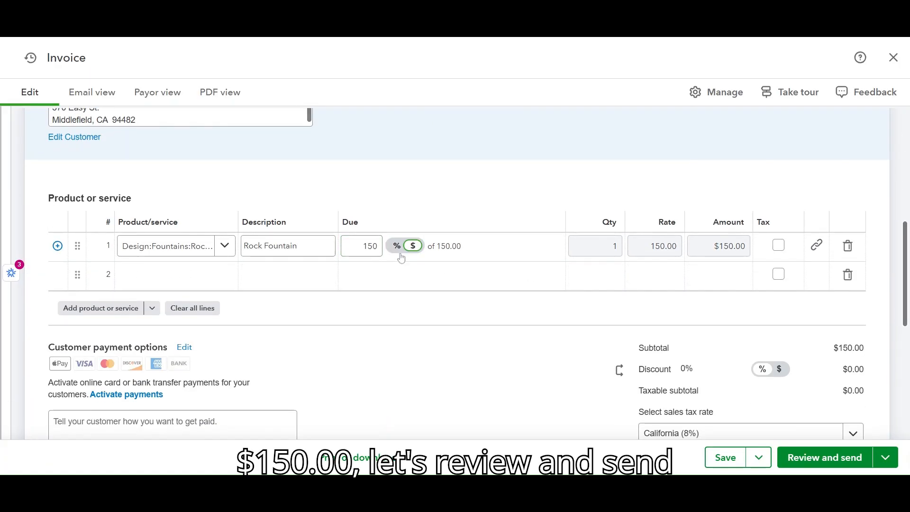
Review and send the Rock Fountain invoice, and dismiss the feedback survey without answering.
click(834, 463)
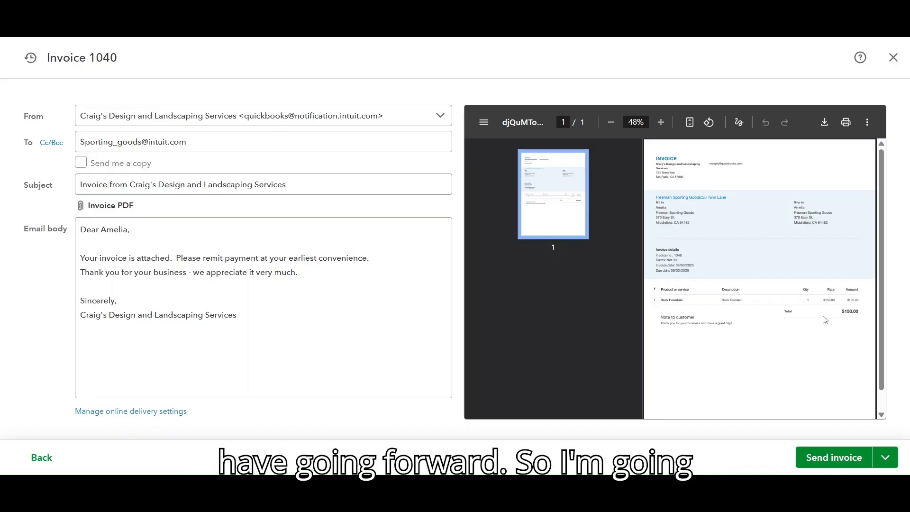
click(842, 456)
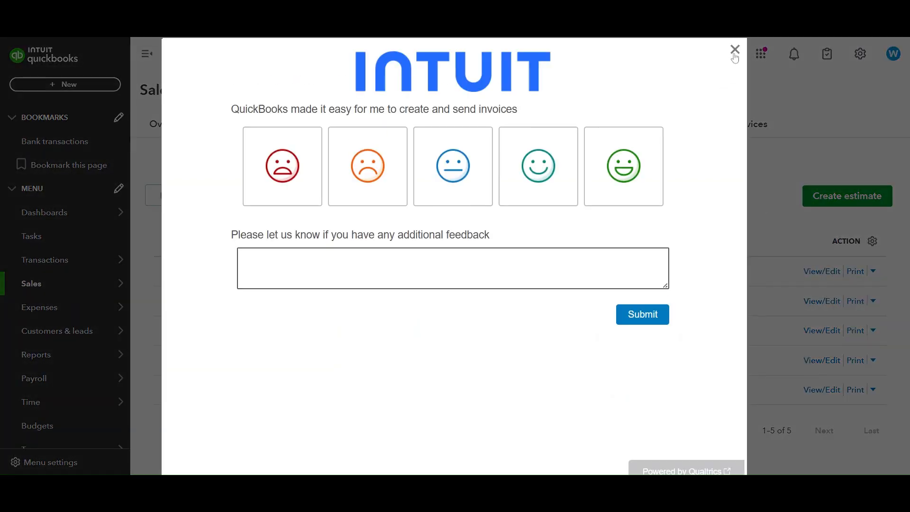
click(736, 50)
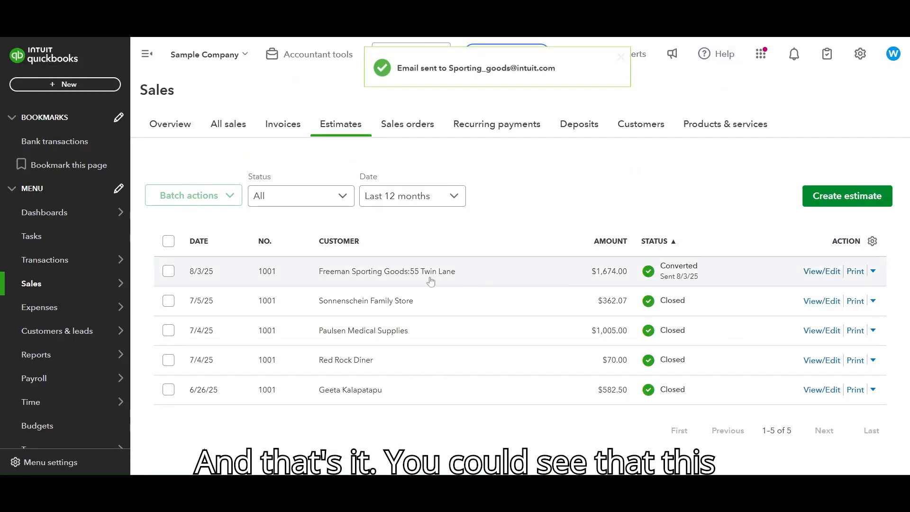